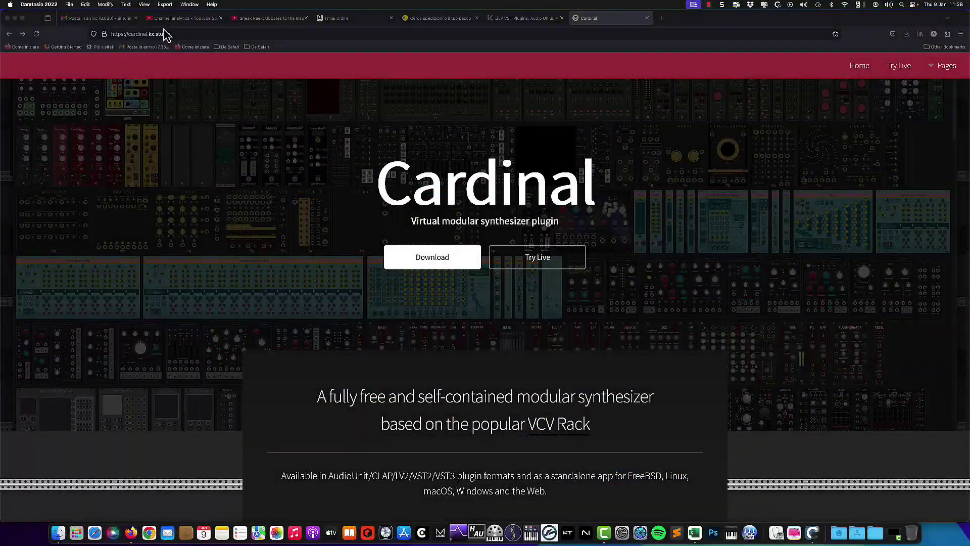
- Reveal the Cardinal site's full address in Firefox, then dismiss the address suggestions
click(180, 34)
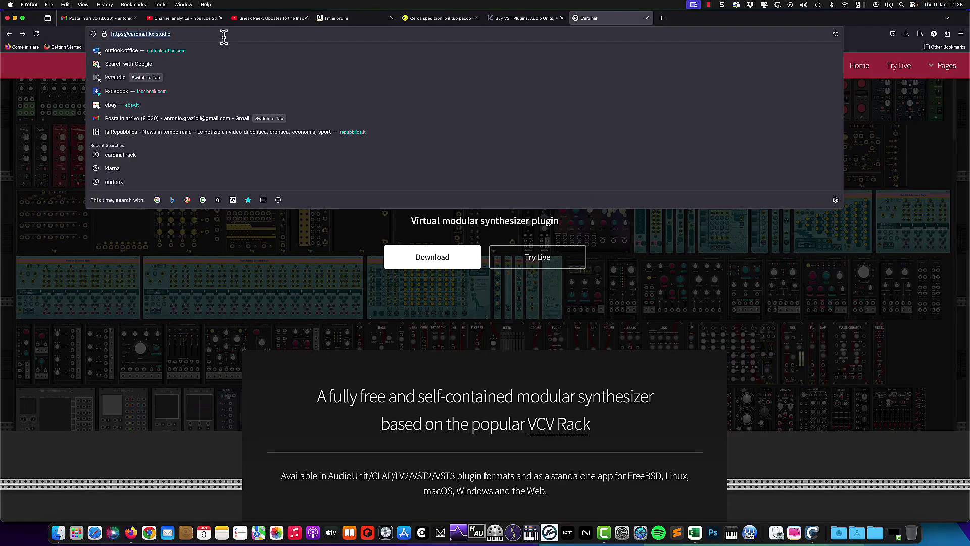
key(Escape)
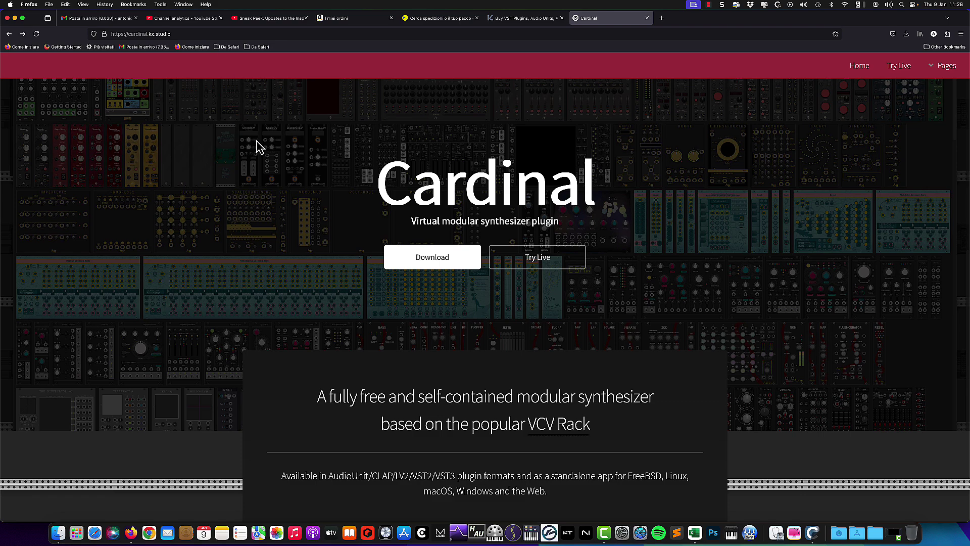
- Open the Cardinal 24.12 release and download Cardinal-macOS-universal-24.12.pkg from its Assets
click(433, 259)
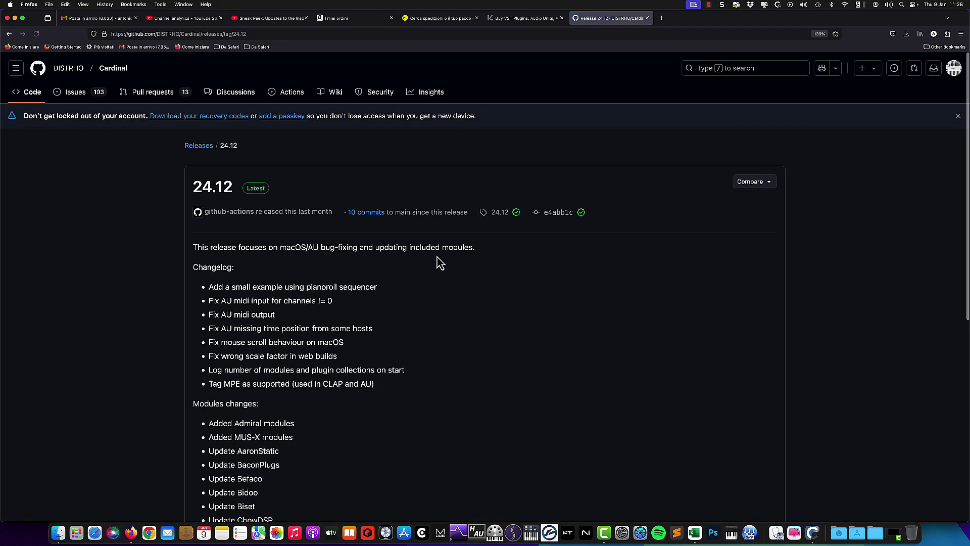
scroll(330, 270, down, 3)
scroll(332, 273, down, 10)
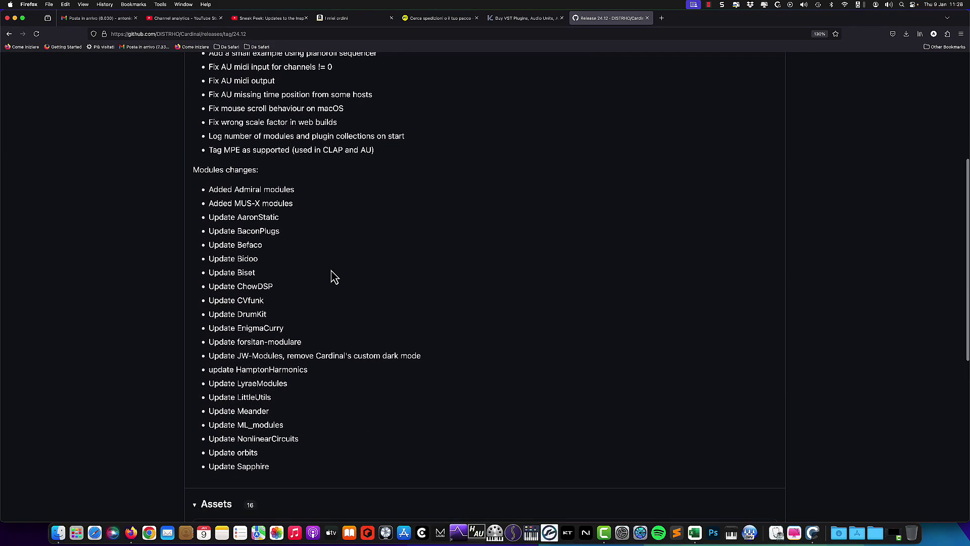
scroll(334, 276, down, 5)
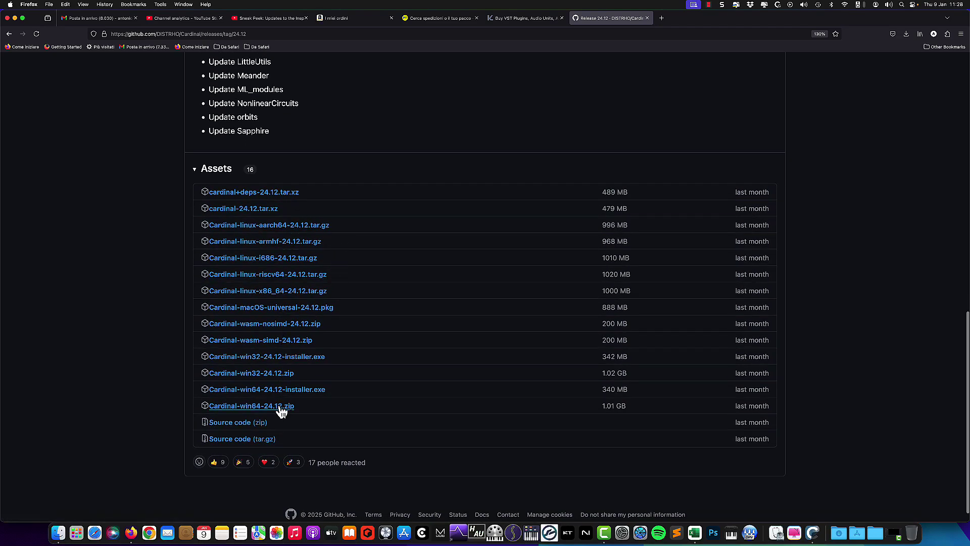
click(295, 309)
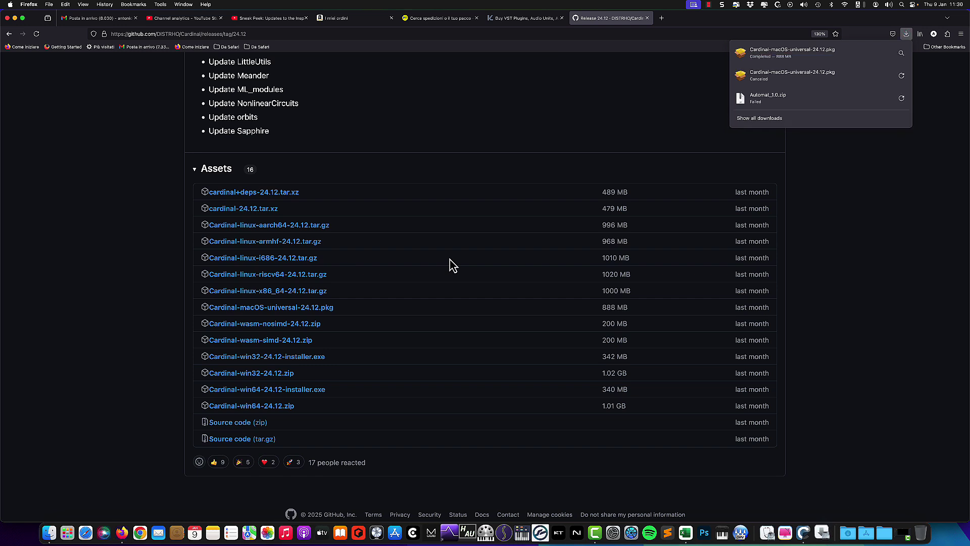
- Open the downloaded Cardinal pkg and dismiss macOS's 'Not Opened' unverified-package warning
click(825, 54)
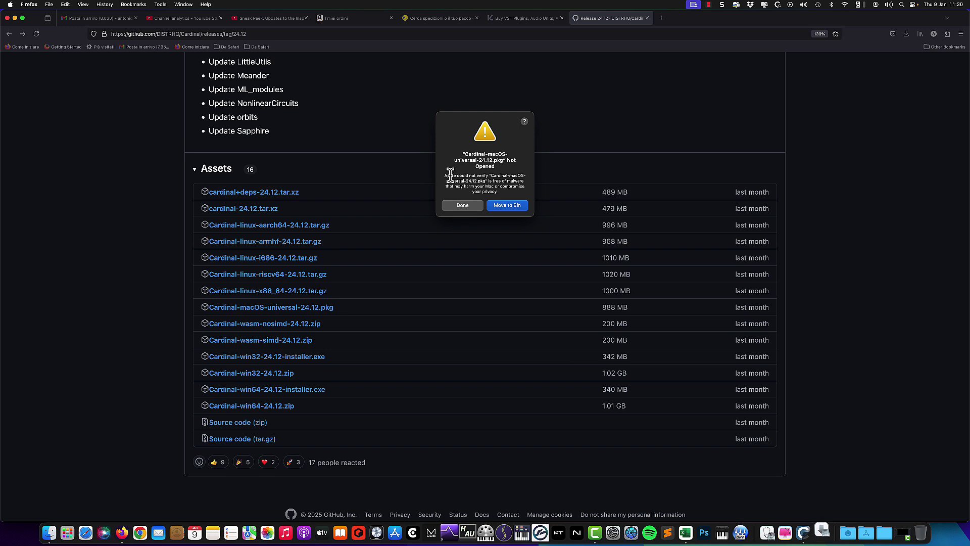
drag(444, 175, 506, 192)
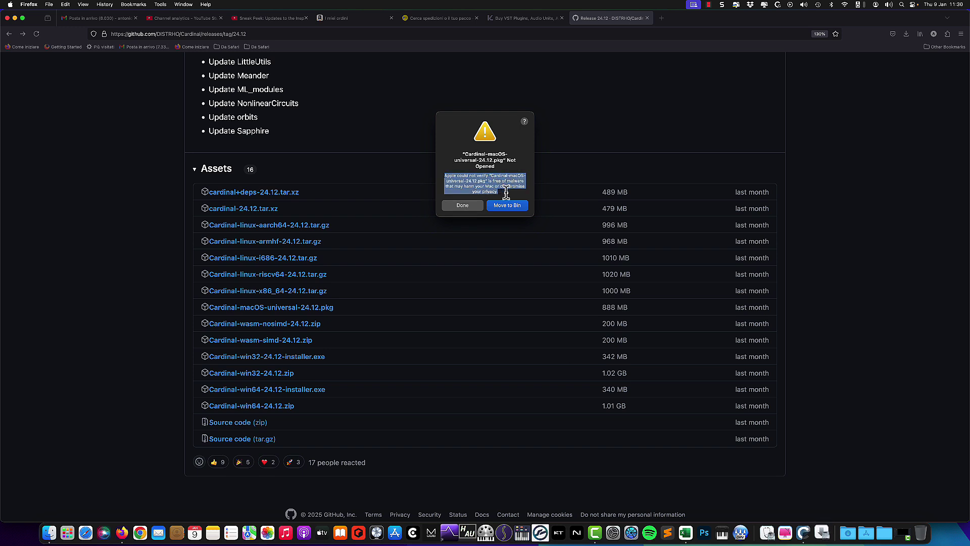
click(457, 207)
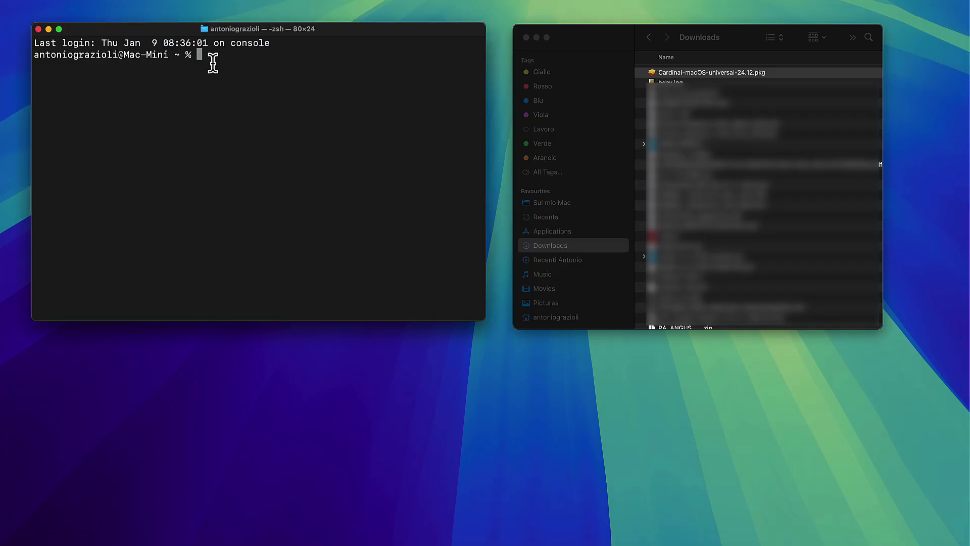
- Run 'sudo /usr/bin/xattr -cr' on the Cardinal pkg path, authorising with the account password
text(sudo /usr/bin/xattr -cr)
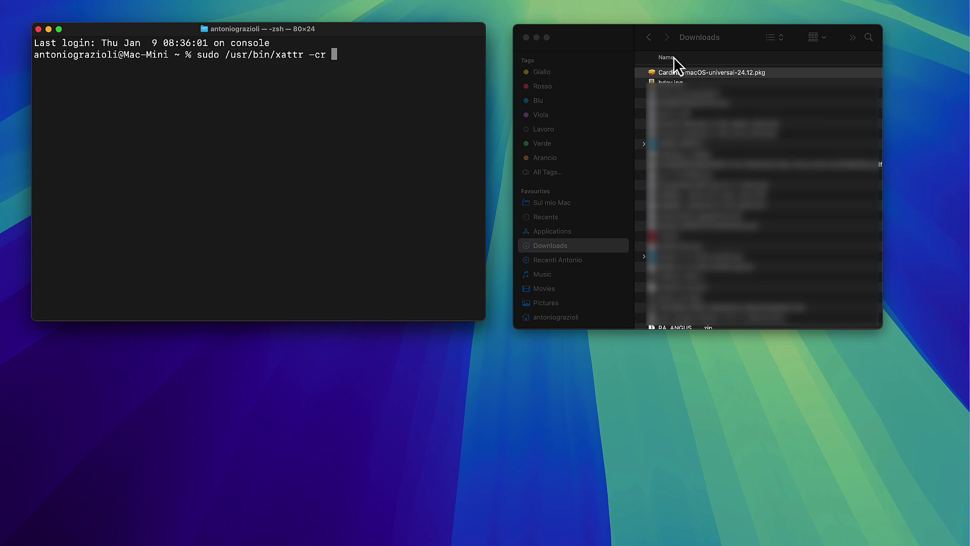
drag(657, 74, 379, 64)
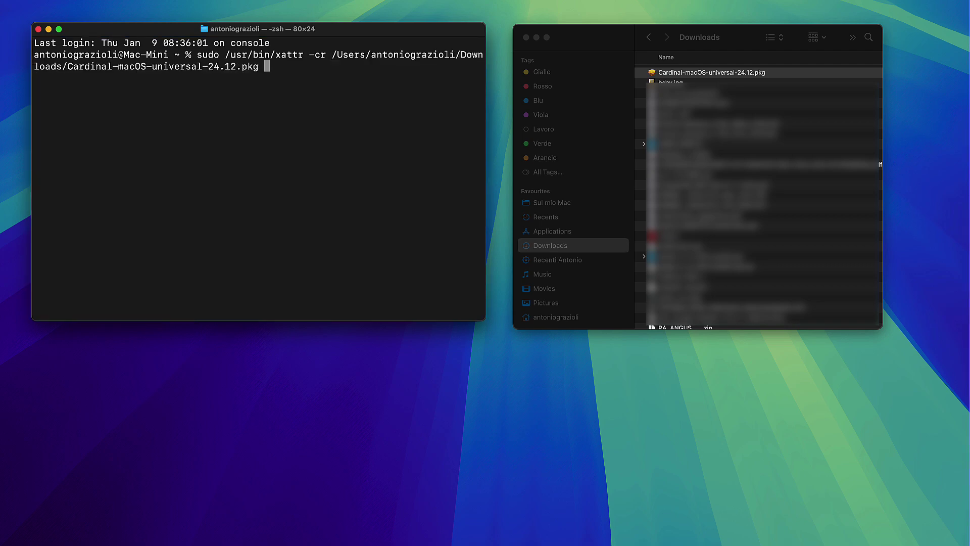
key(Return)
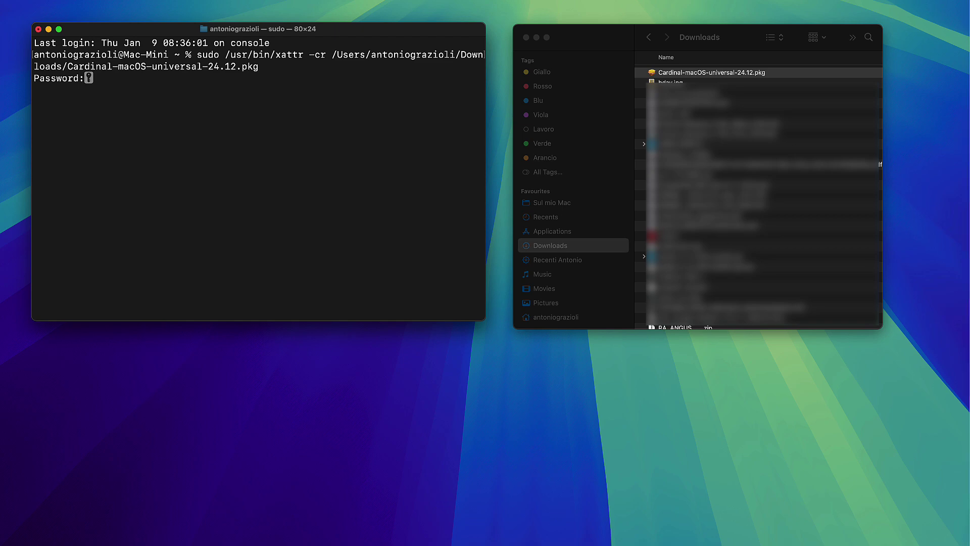
key(Return)
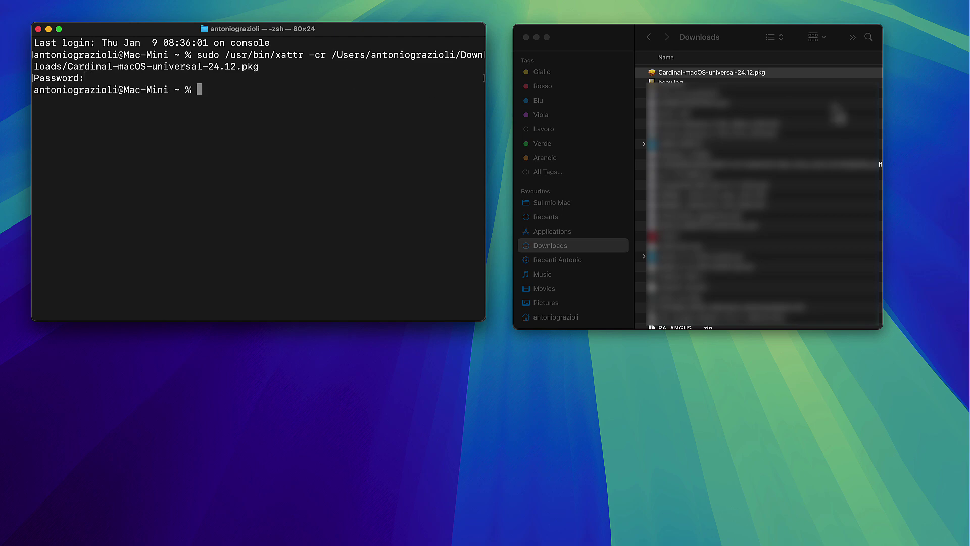
click(656, 74)
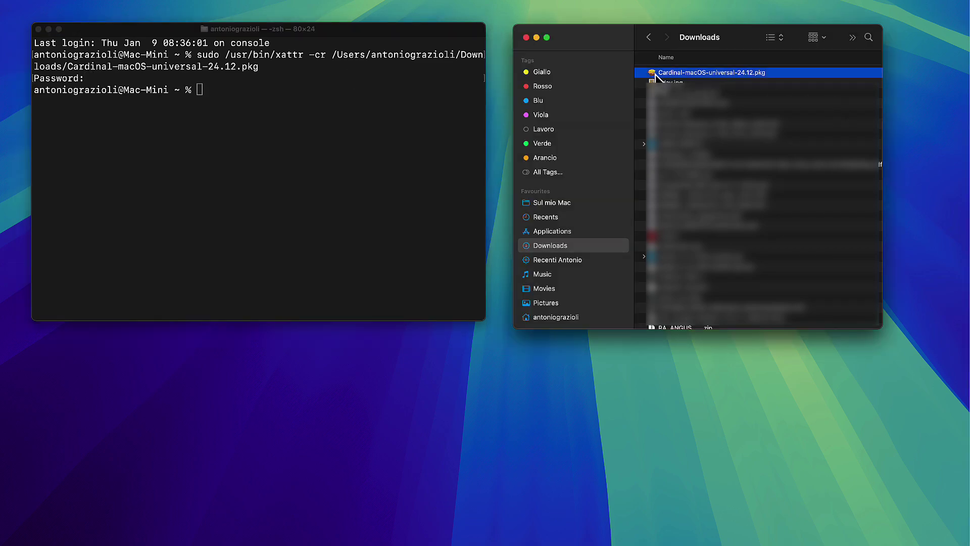
- Launch the Cardinal installer and accept its licence agreement
double_click(656, 73)
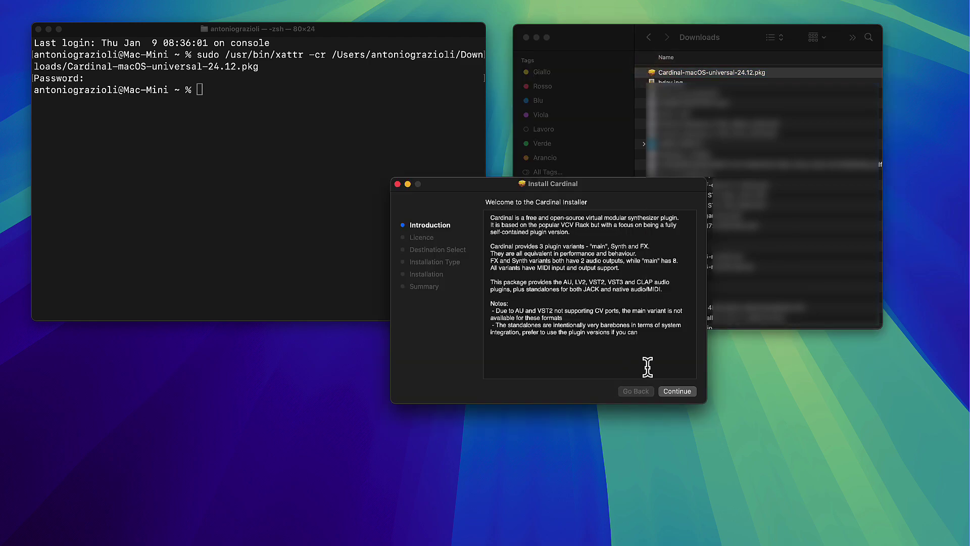
click(677, 390)
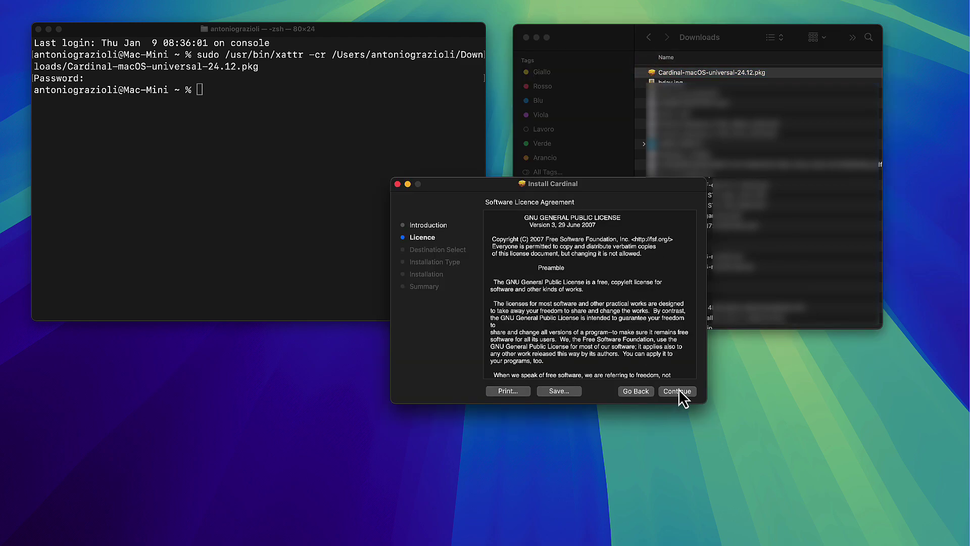
click(677, 391)
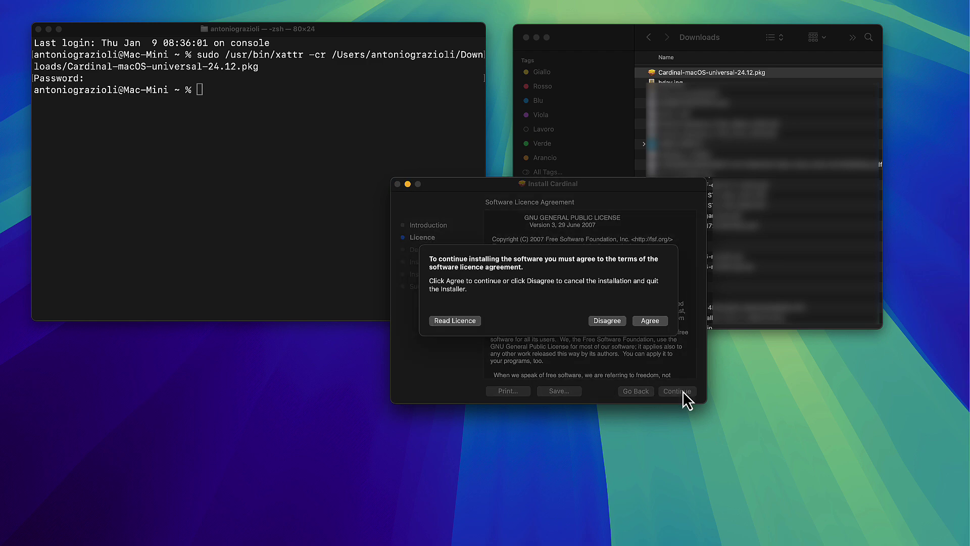
click(653, 324)
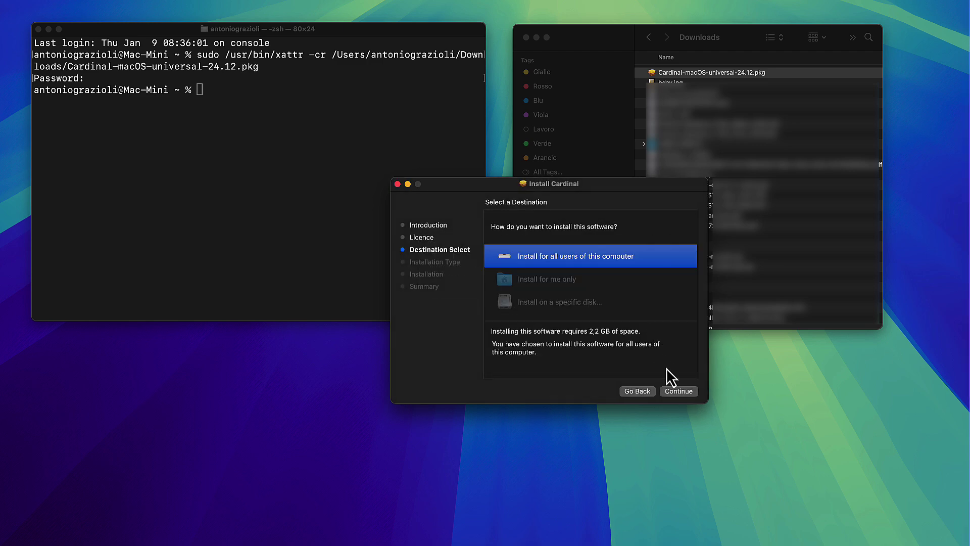
click(674, 390)
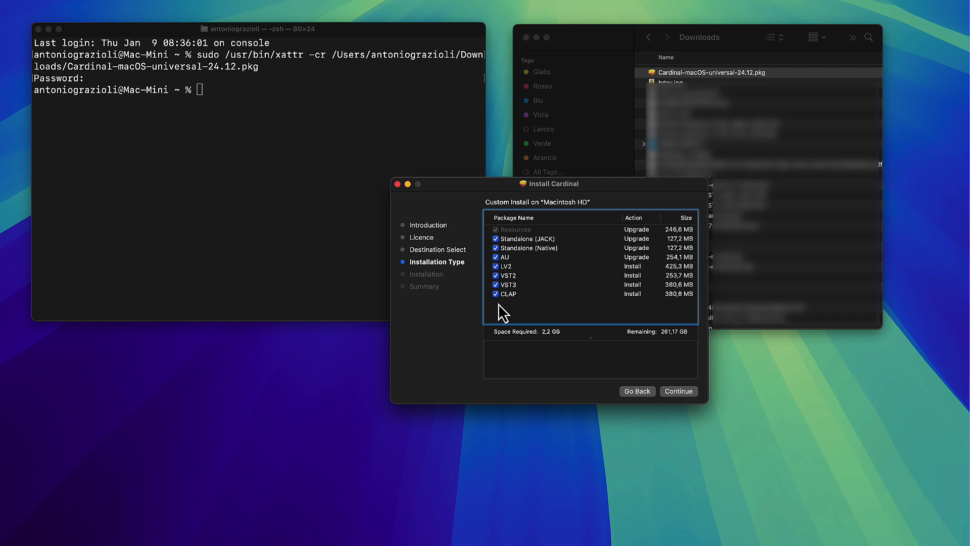
- Uncheck LV2, VST2, VST3, CLAP and Standalone (JACK), keeping only Standalone (Native) and AU
click(496, 266)
click(496, 275)
click(495, 284)
click(496, 293)
click(496, 239)
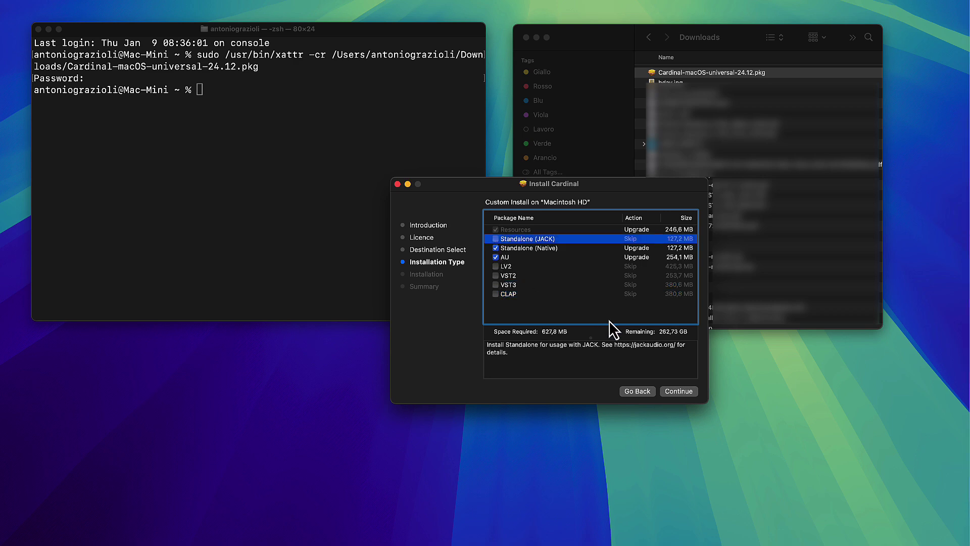
click(675, 388)
- Install Cardinal with the administrator password, then close the installer and keep the package
click(677, 390)
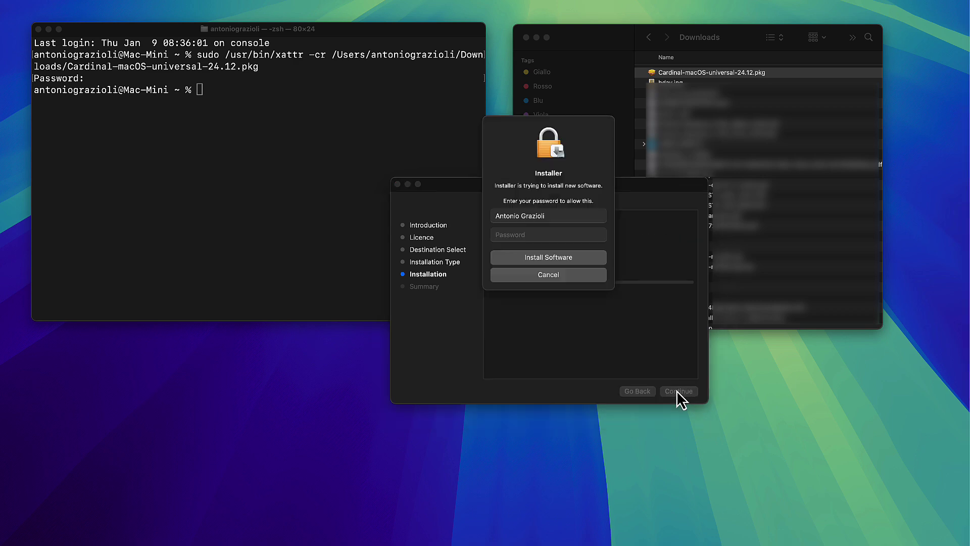
text(•••••••••)
click(555, 260)
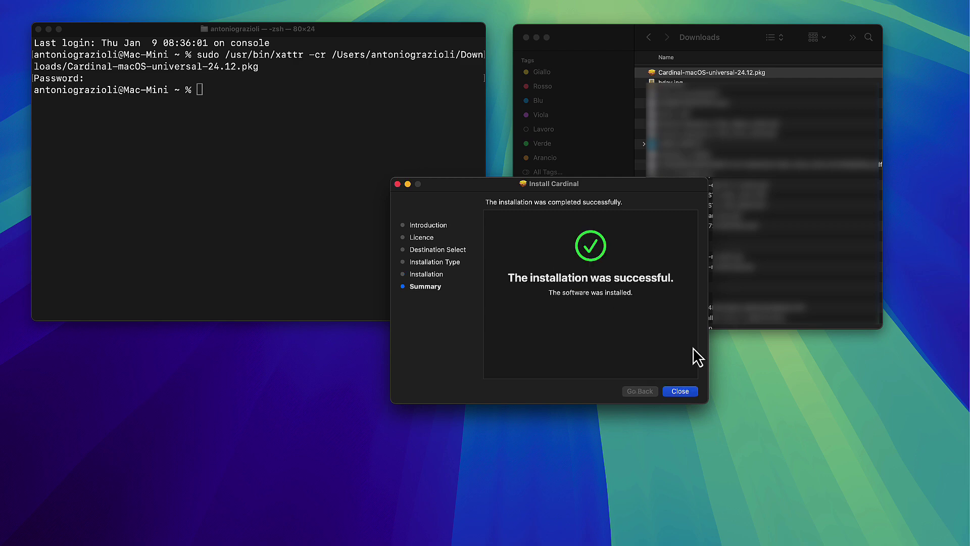
click(687, 395)
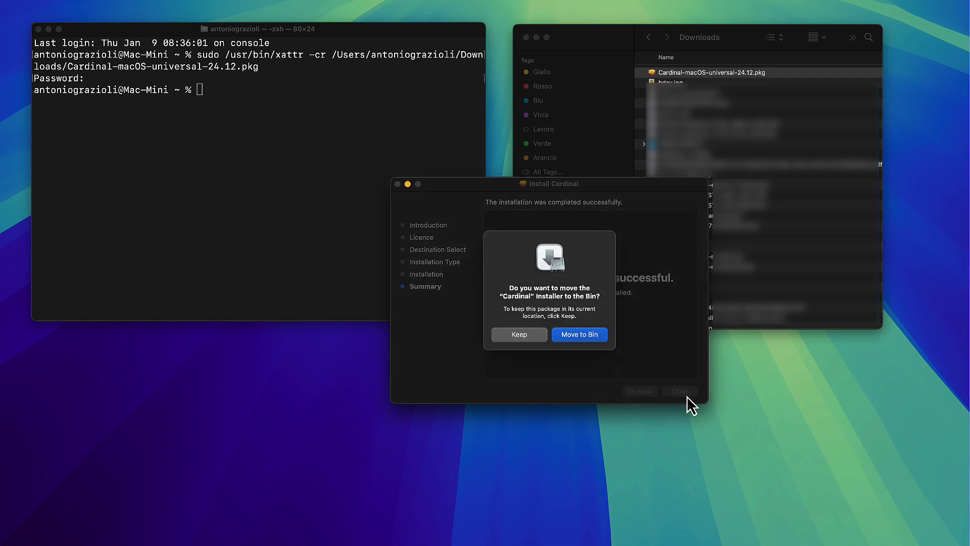
click(519, 335)
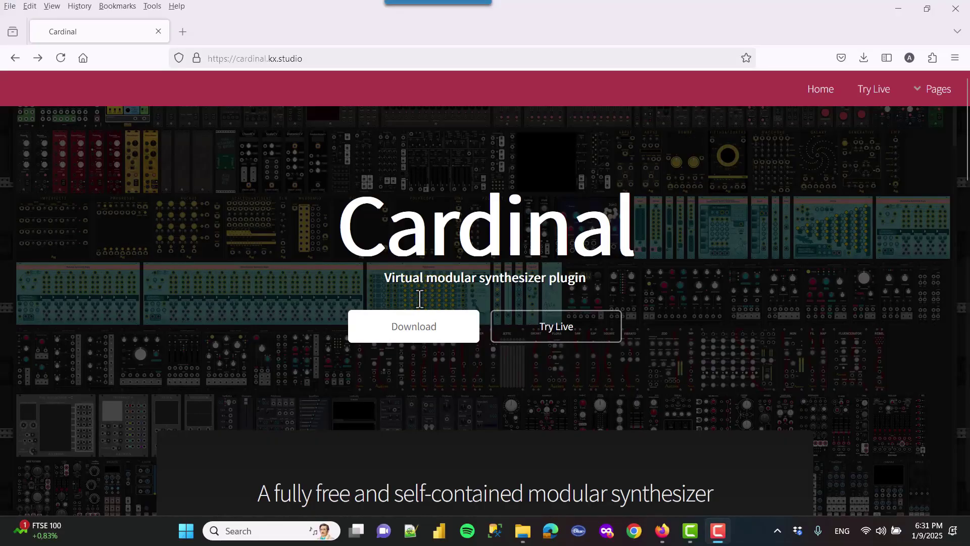
- Open the 24.12 release and download Cardinal-win64-24.12-installer.exe from its Assets
click(413, 334)
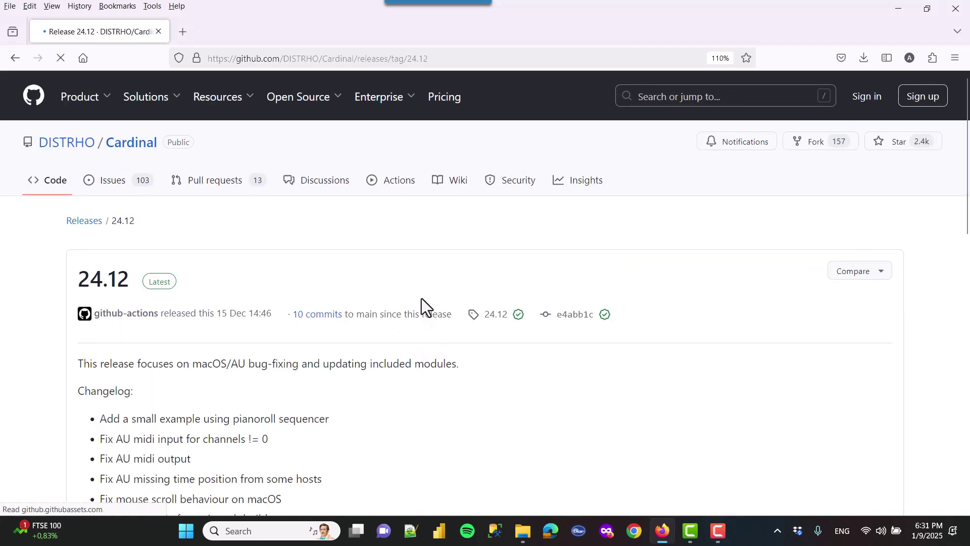
scroll(418, 309, down, 5)
scroll(414, 306, down, 10)
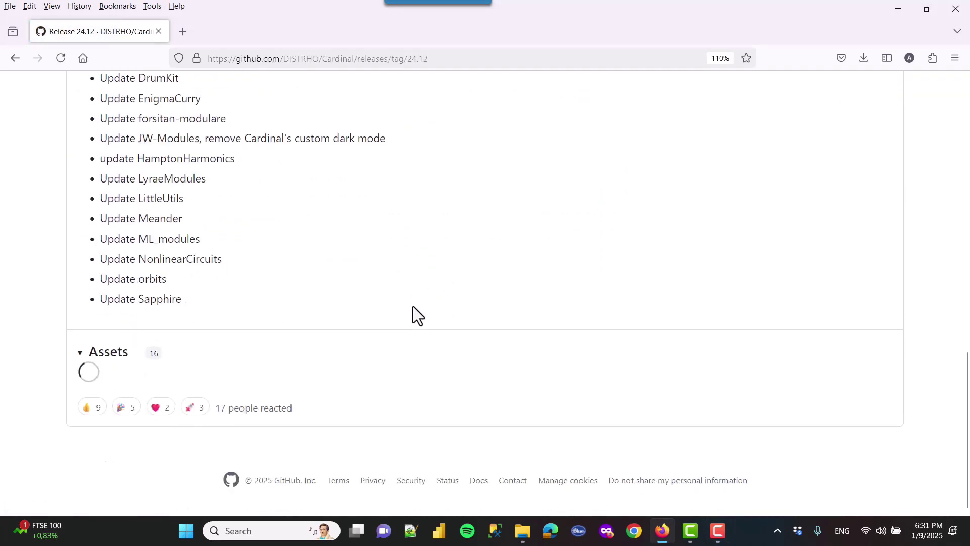
scroll(314, 325, down, 7)
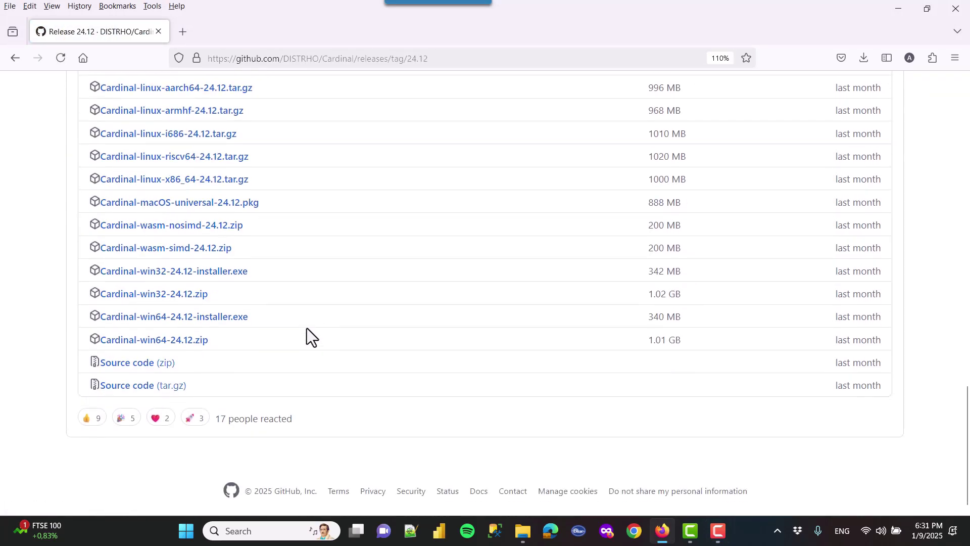
drag(265, 304, 96, 305)
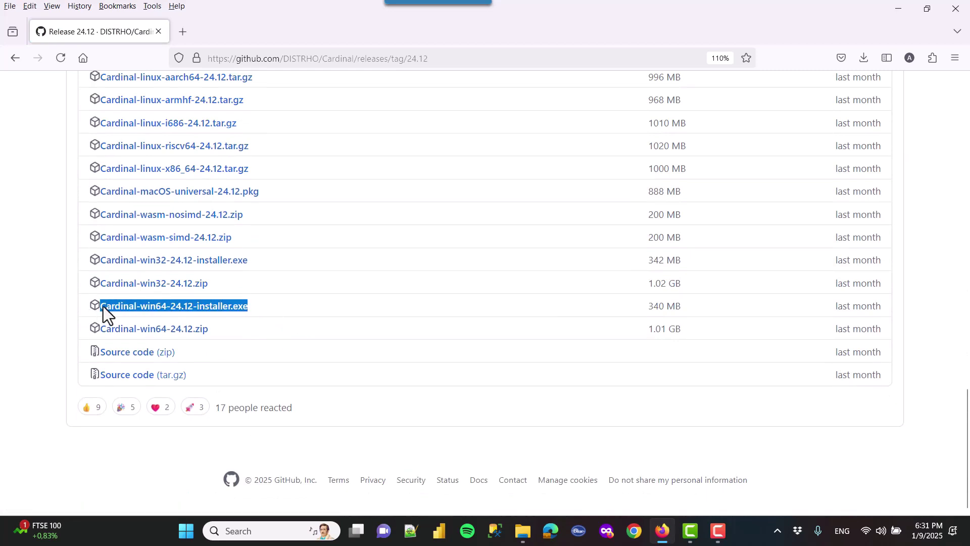
click(199, 309)
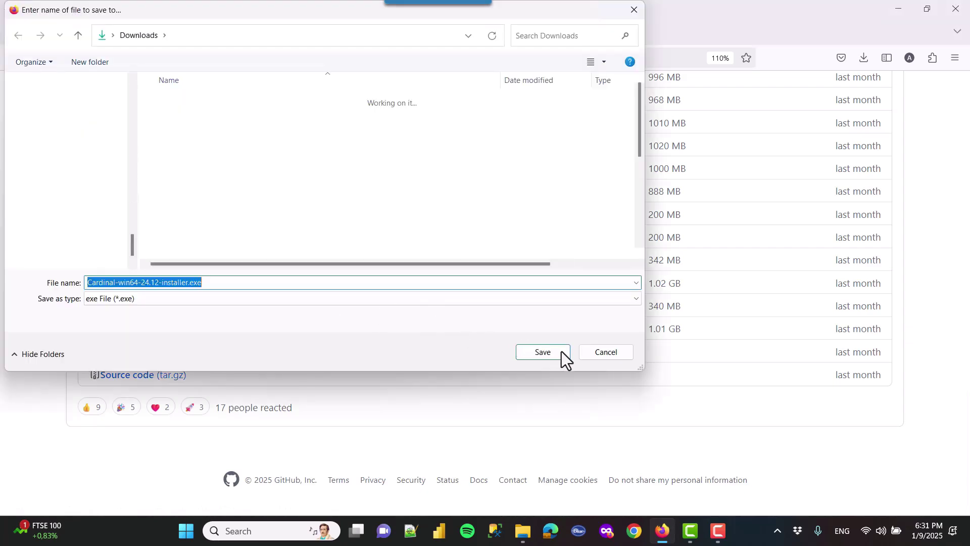
- Save and launch Cardinal-win64-24.12-installer.exe, then choose More info and Run anyway in SmartScreen
click(547, 352)
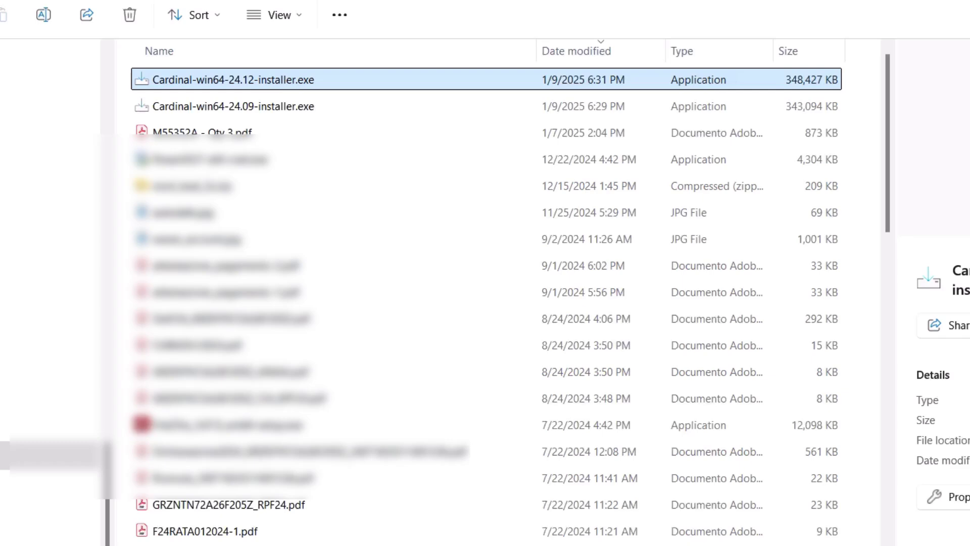
key(Return)
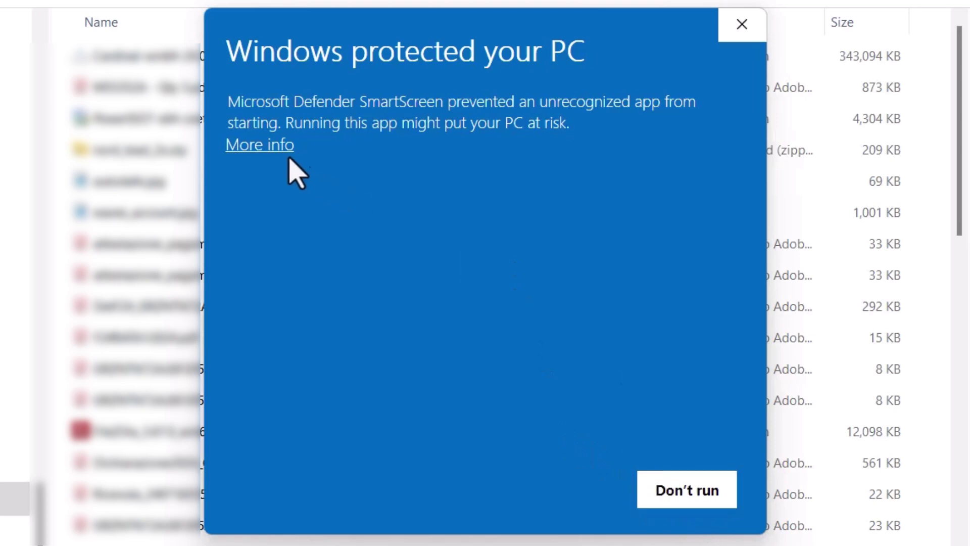
click(251, 151)
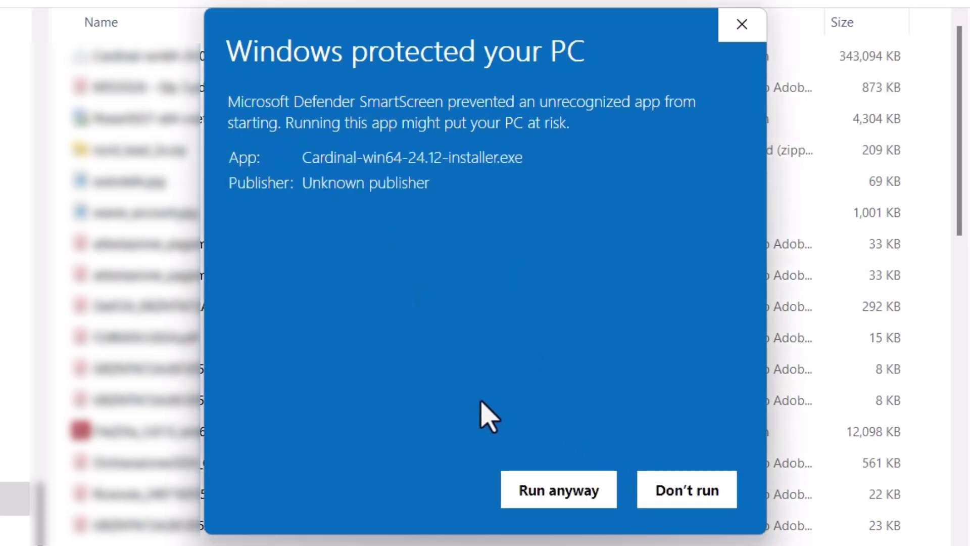
drag(304, 157, 472, 182)
click(340, 181)
drag(229, 187, 435, 188)
click(503, 234)
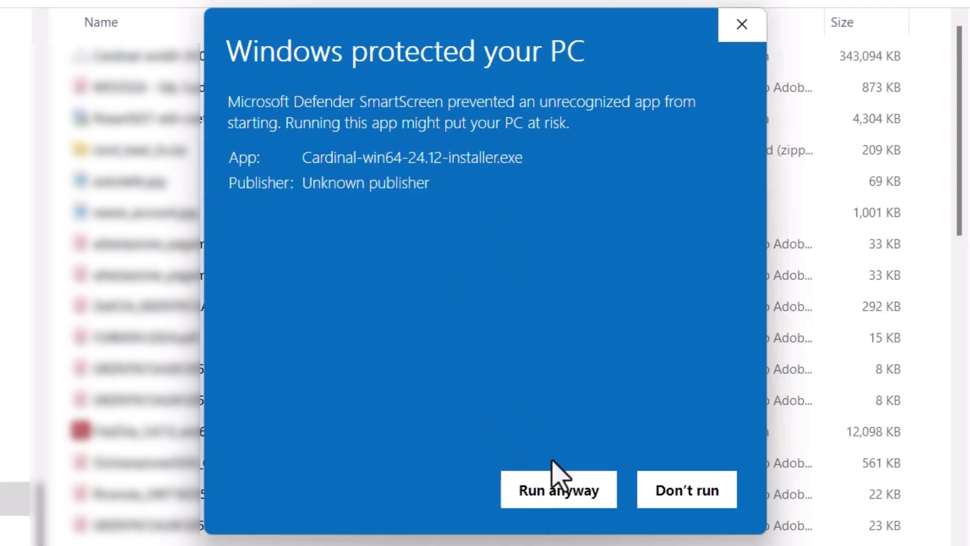
click(558, 491)
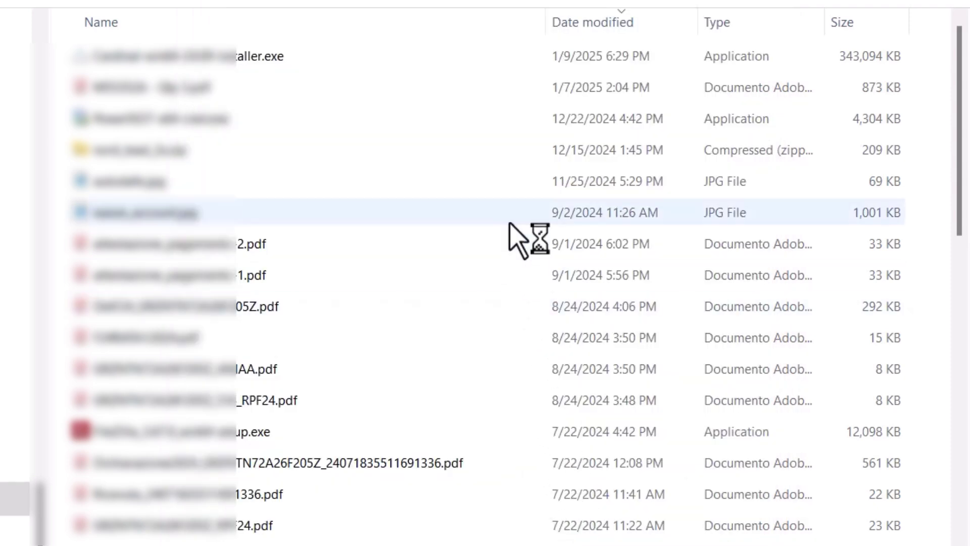